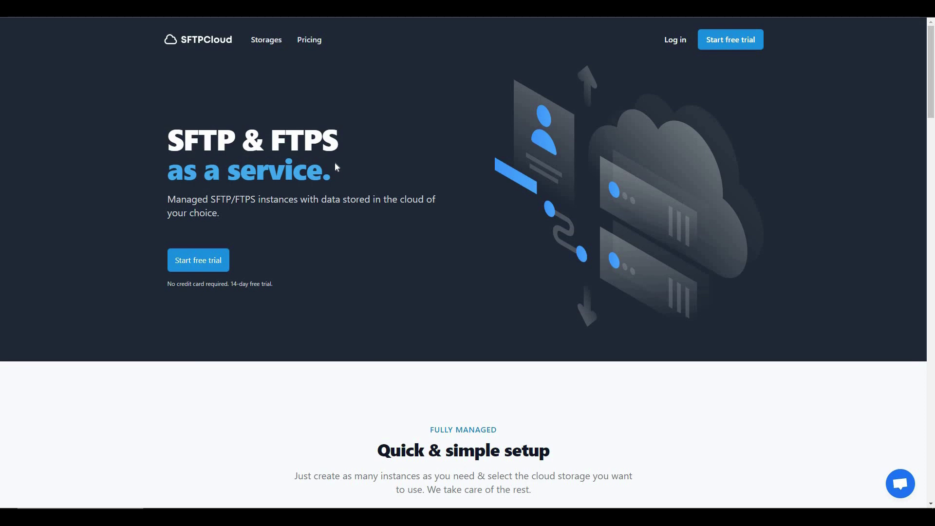
Scroll down the SFTPCloud homepage through its features and security sections.
scroll(378, 173, "down", 8)
scroll(379, 177, "down", 10)
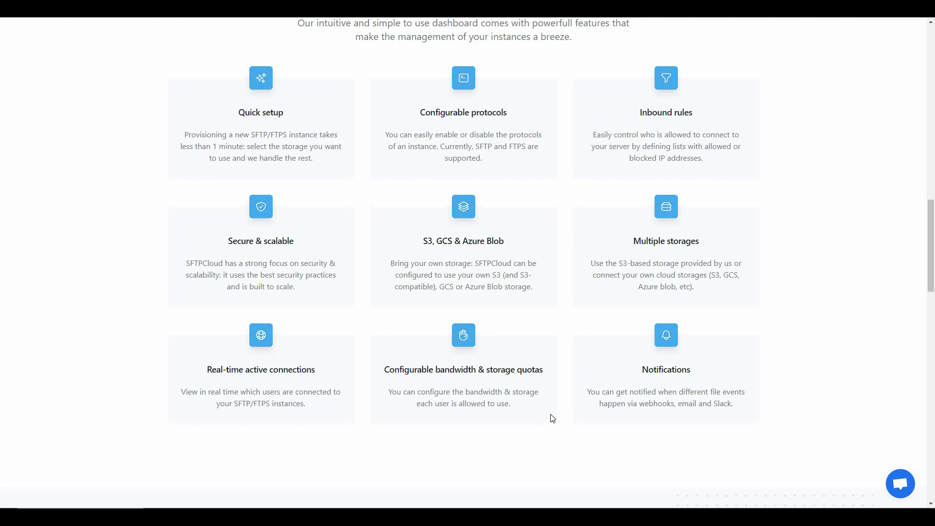
scroll(626, 408, "down", 8)
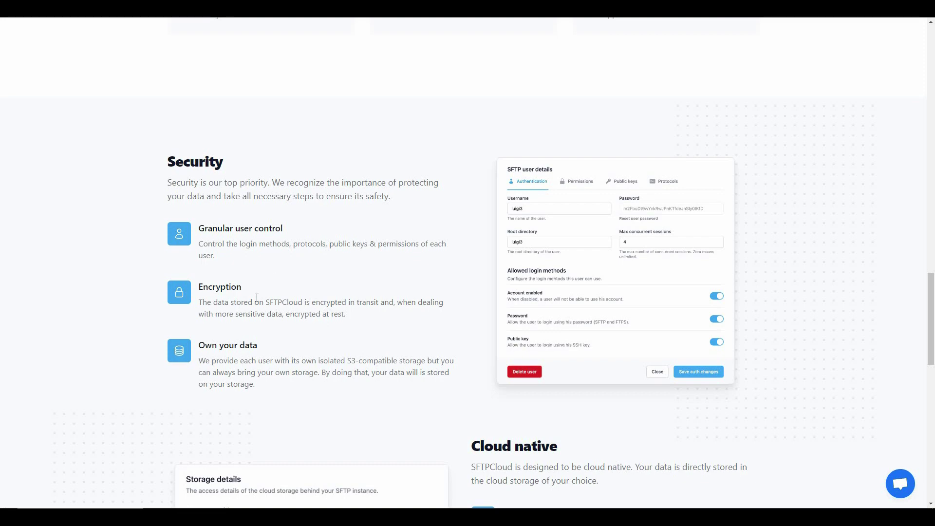
scroll(586, 123, "down", 7)
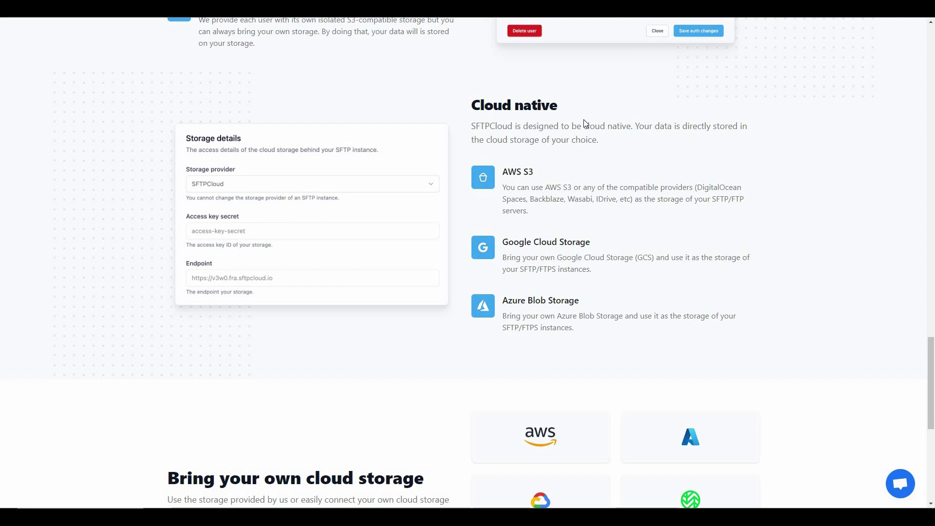
scroll(586, 123, "down", 5)
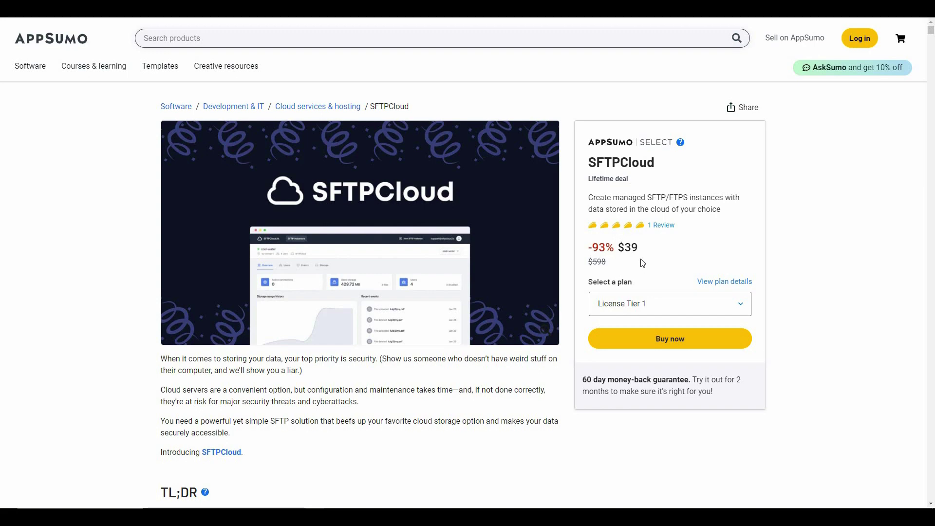
Scroll to AppSumo's Plans & features and pick License Tier 5 from the tier dropdown.
double_click(649, 269)
left_click(609, 263)
scroll(424, 306, "down", 20)
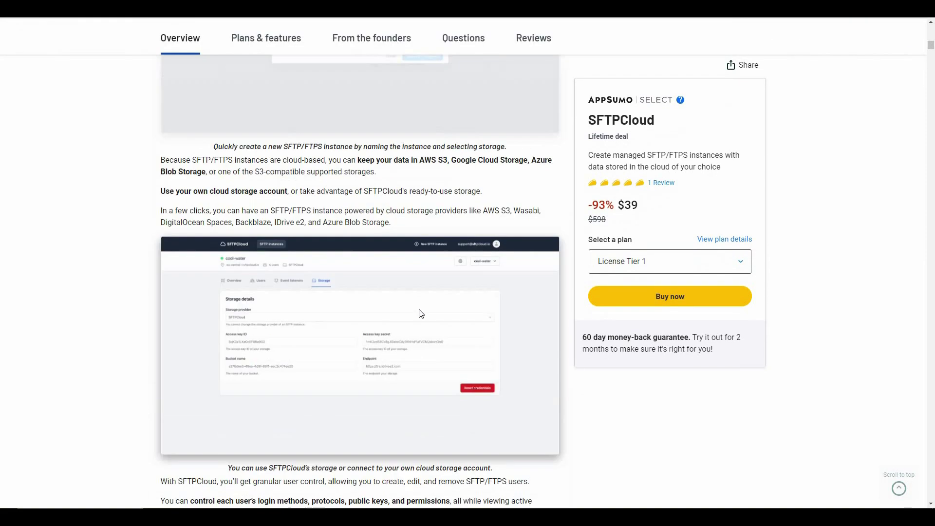
scroll(418, 319, "down", 20)
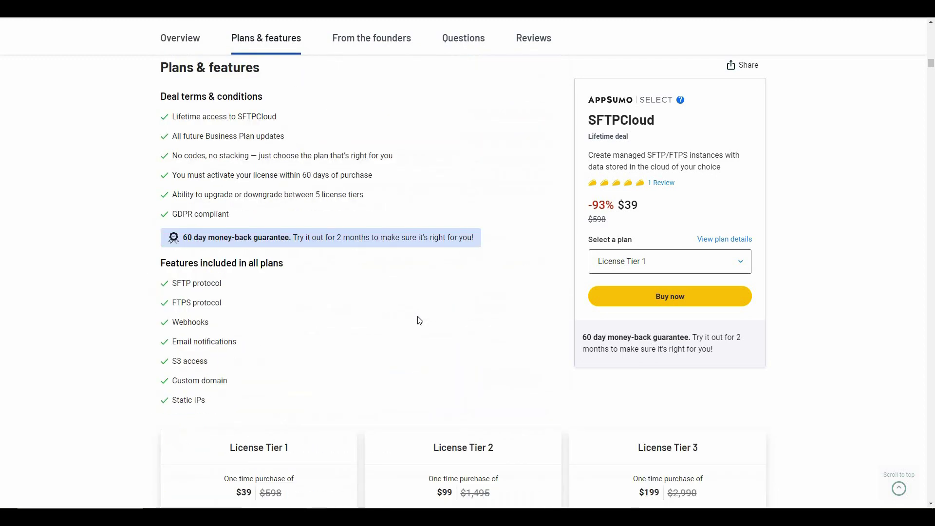
scroll(228, 199, "down", 1)
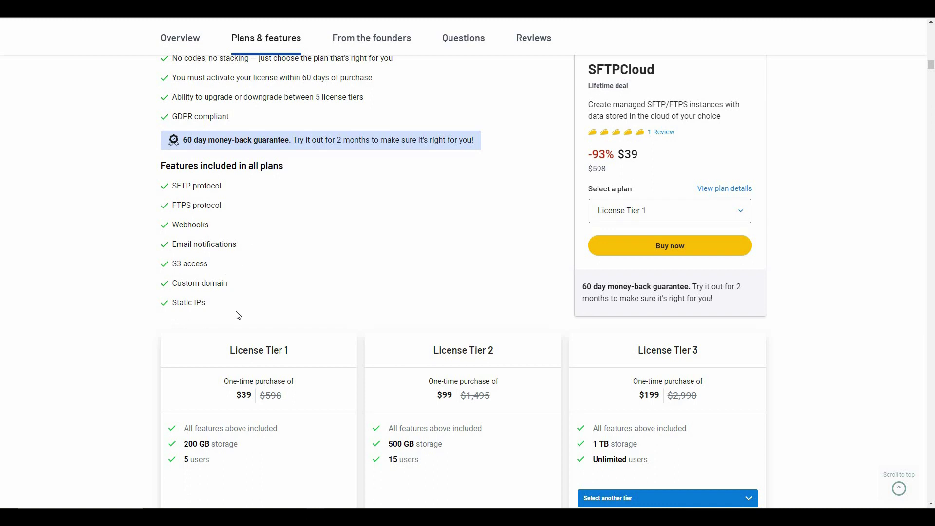
scroll(238, 315, "down", 3)
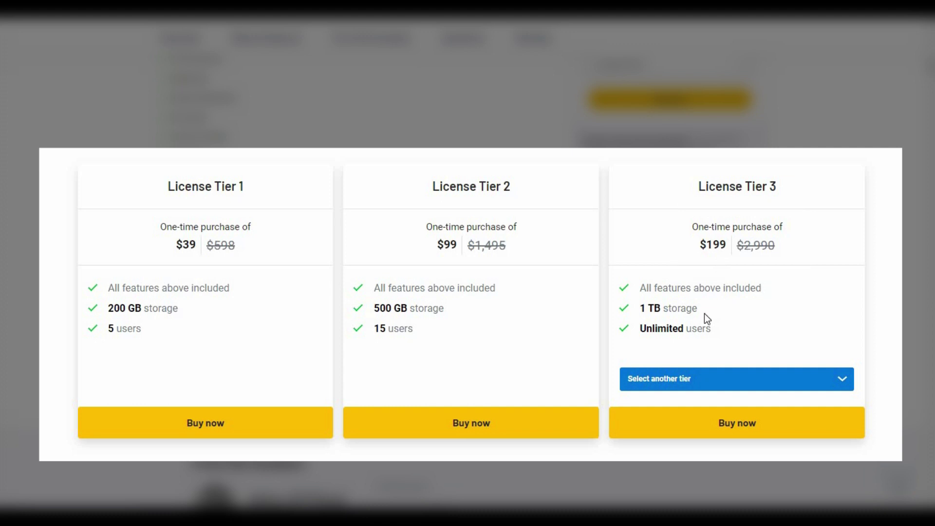
left_click(700, 383)
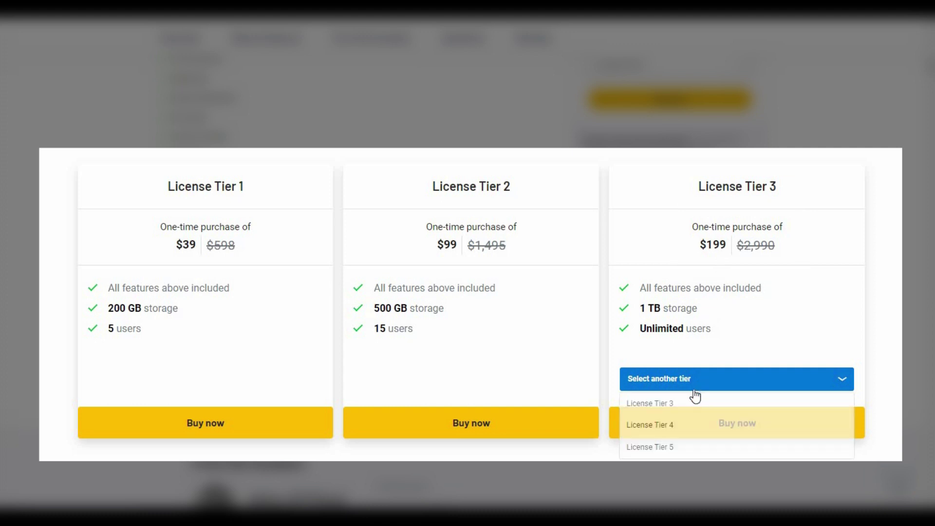
left_click(680, 453)
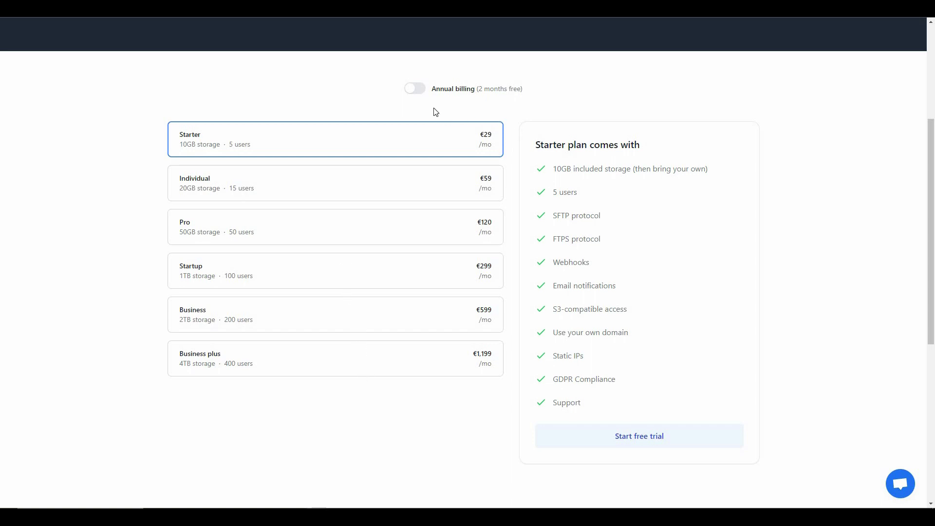
Switch SFTPCloud plan prices to annual billing and go to the 'What is an instance?' docs.
left_click(424, 97)
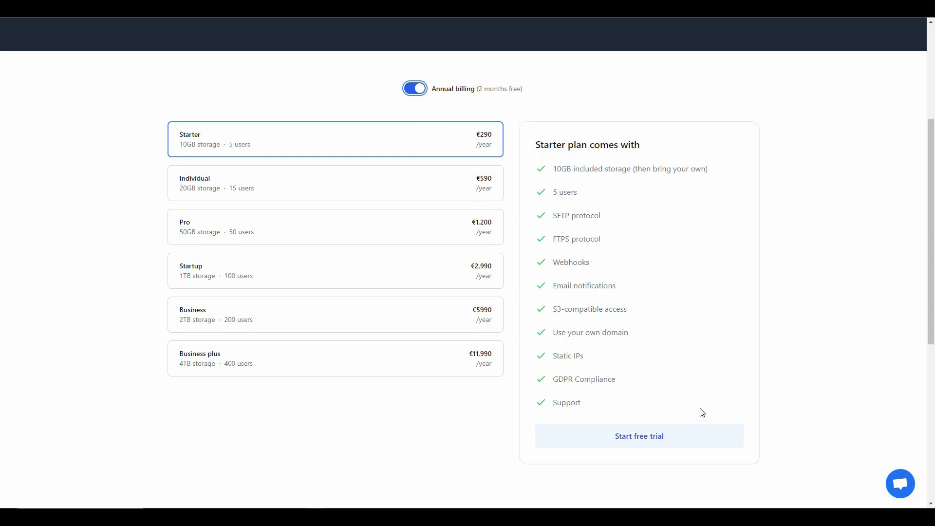
left_click(639, 435)
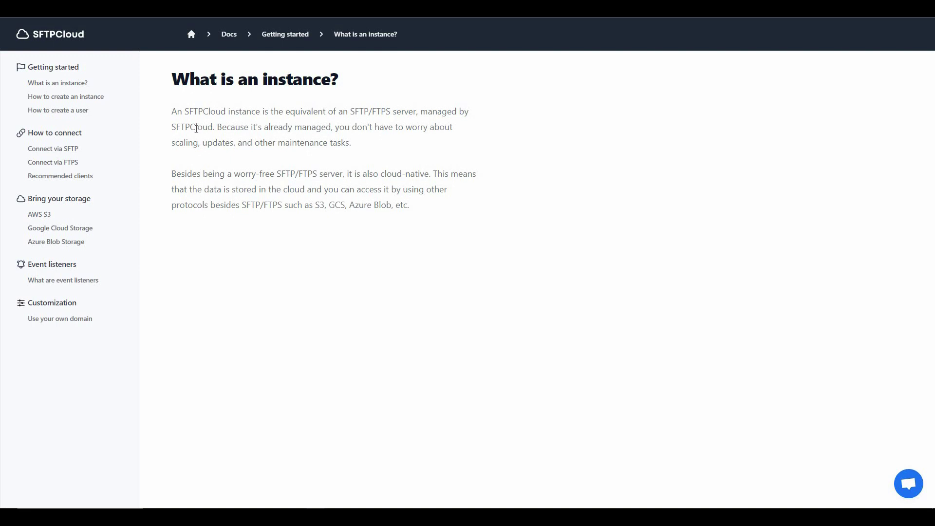
Select the word SFTPCloud in the docs paragraph, then deselect it.
double_click(196, 128)
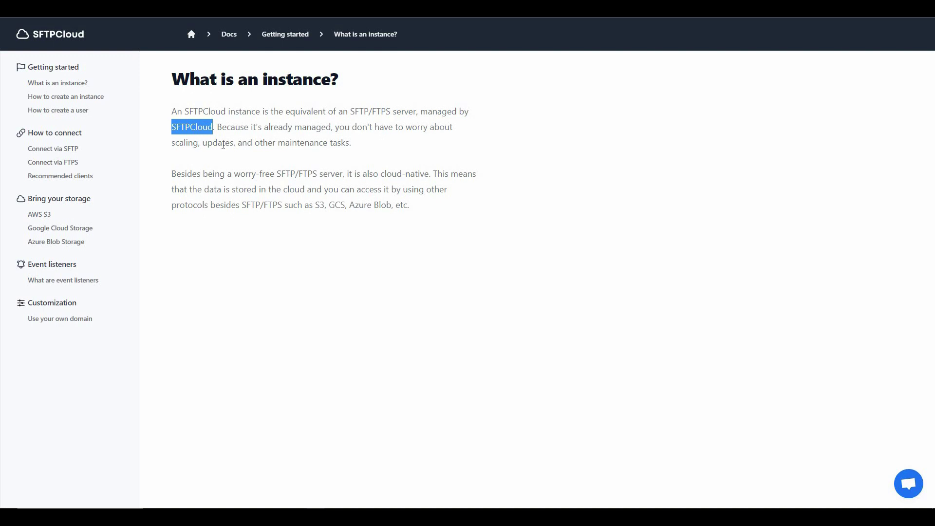
left_click(223, 144)
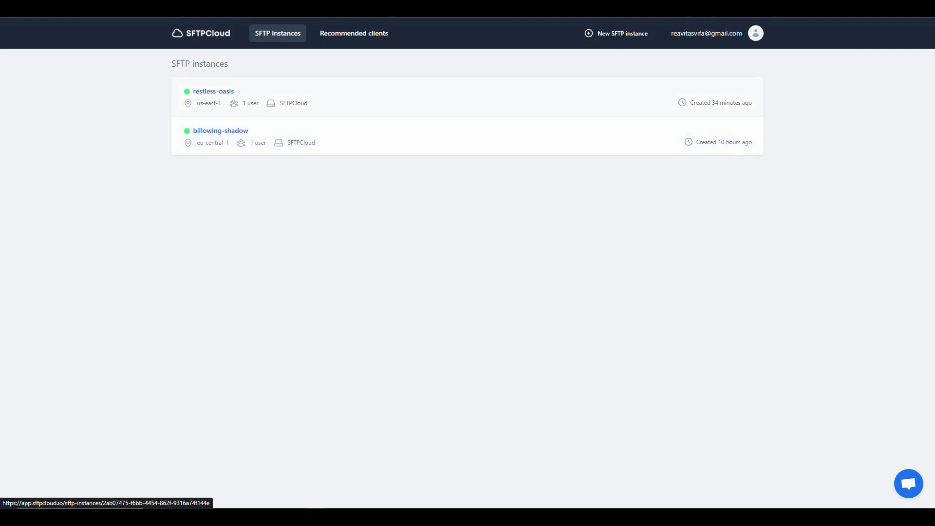
Create instance hidden-spark in Central Europe, storage switched from AWS S3 back to SFTPCloud.
left_click(632, 36)
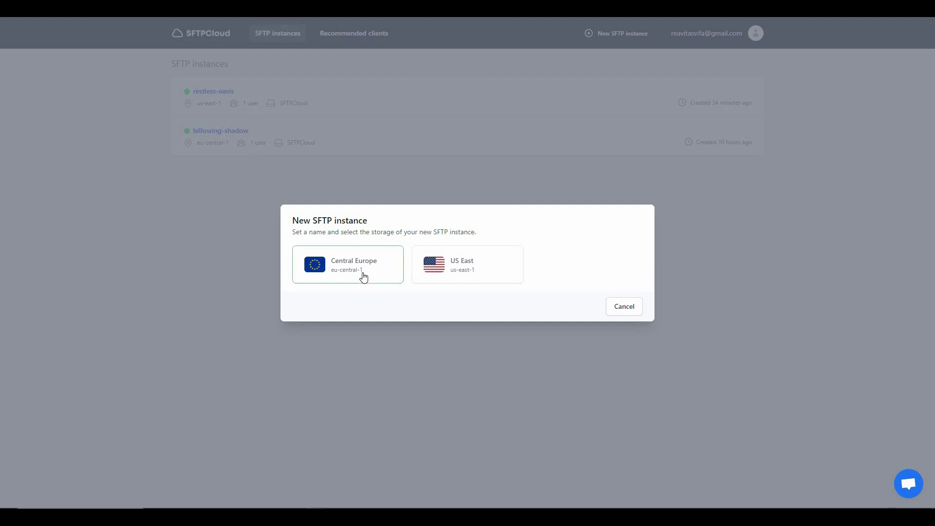
left_click(411, 278)
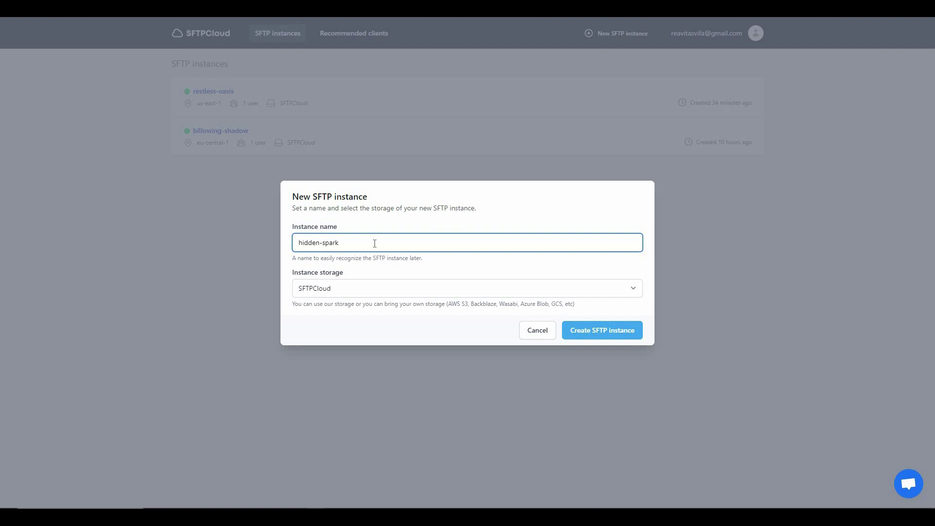
left_click(375, 295)
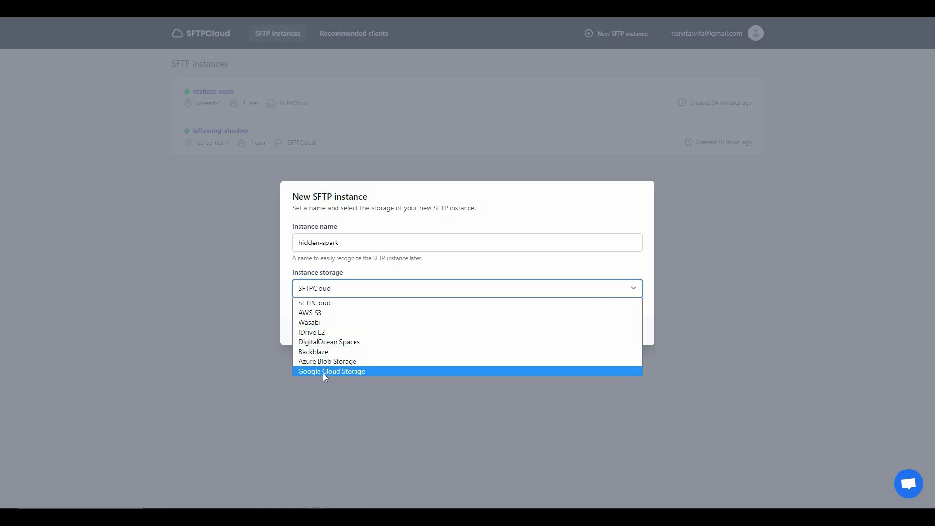
left_click(321, 314)
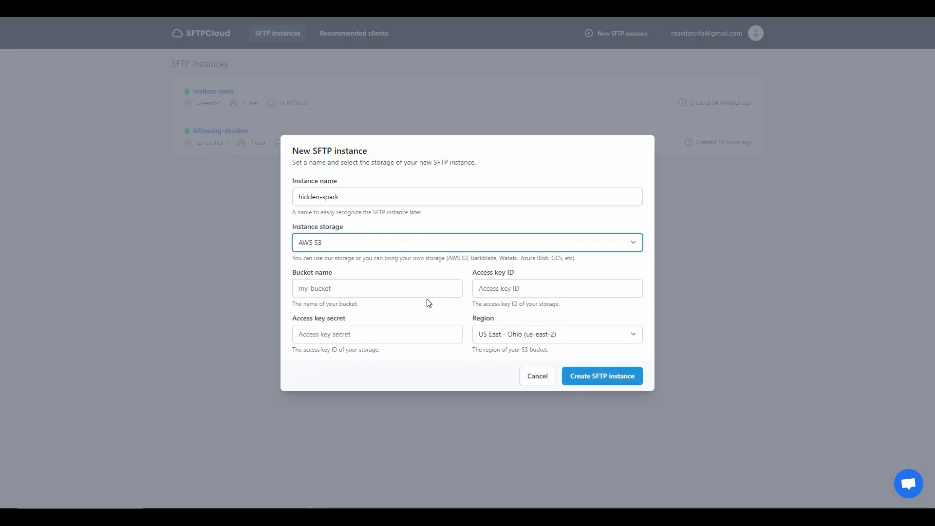
left_click(360, 248)
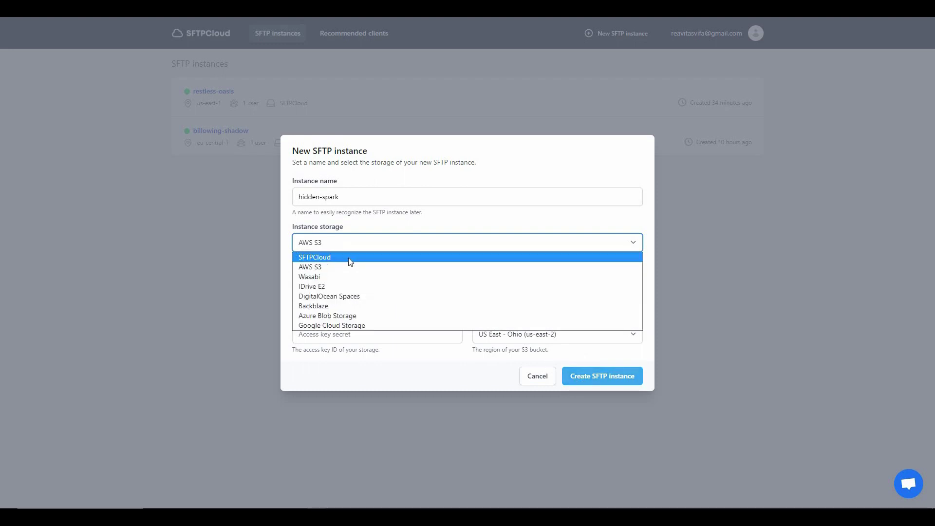
left_click(350, 261)
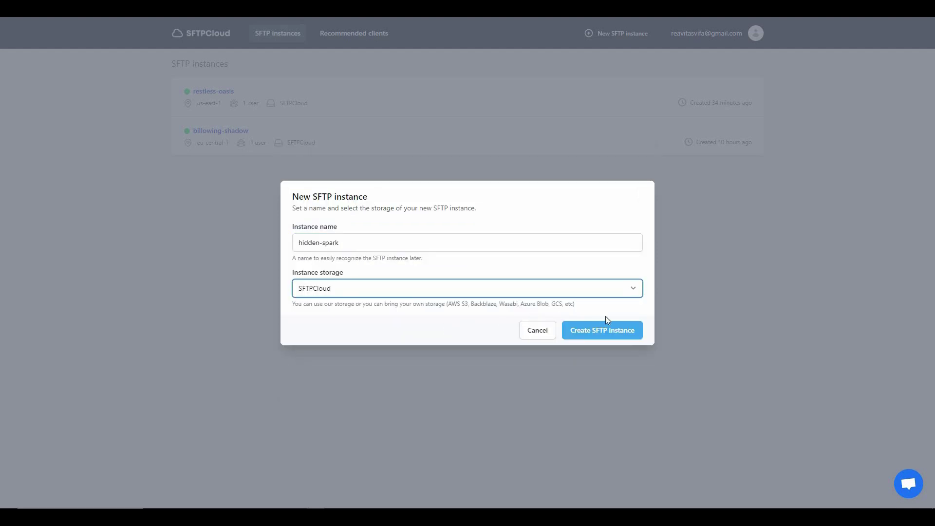
left_click(635, 336)
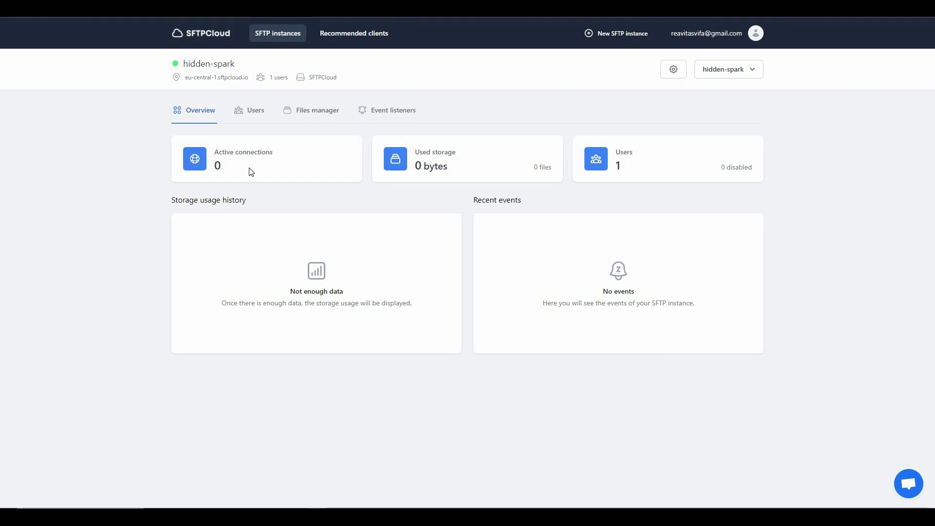
View hidden-spark's users, dismiss the Create new user dialog, and go to Files manager.
mouse_move(525, 174)
left_click(256, 113)
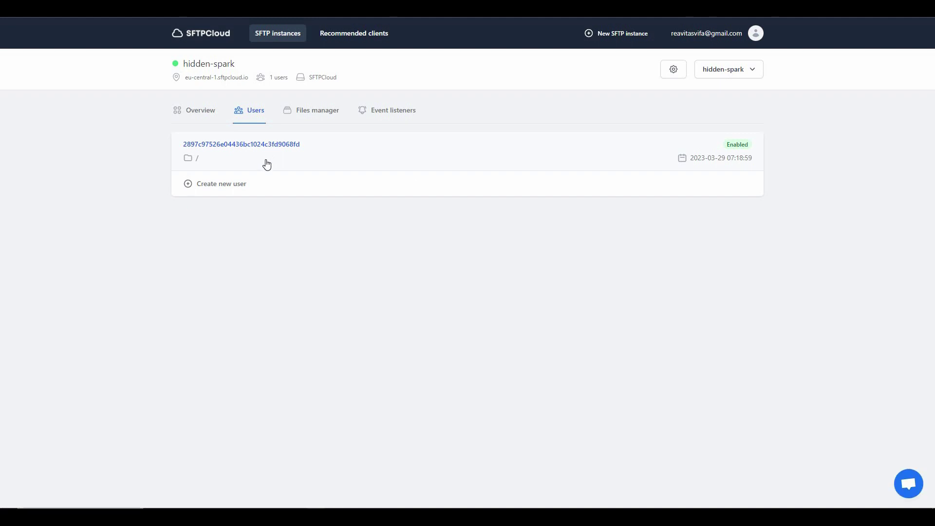
left_click(232, 188)
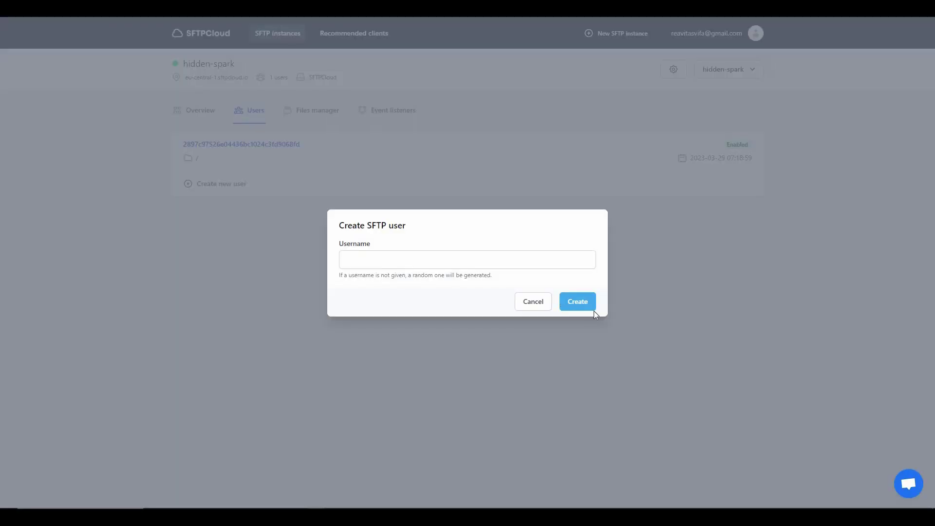
left_click(534, 304)
left_click(327, 116)
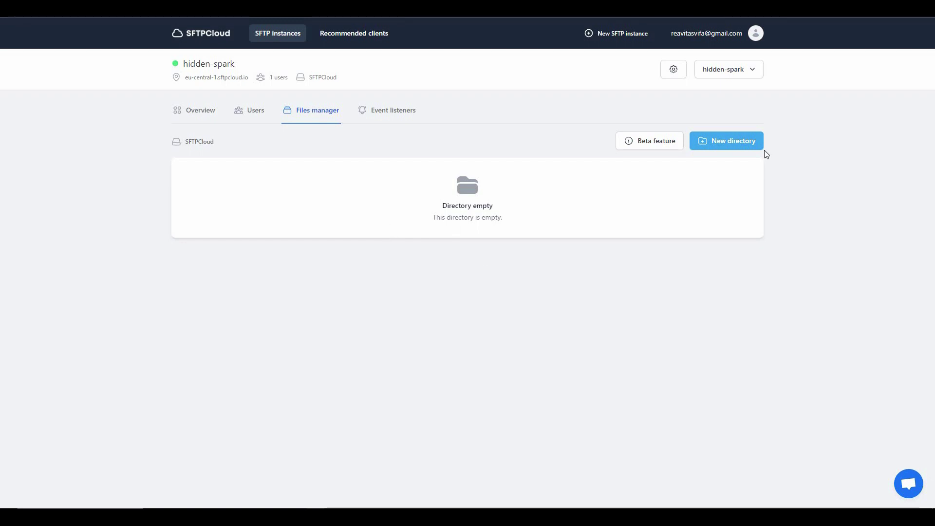
Create directory D1 in hidden-spark's files, then go to Event listeners.
left_click(733, 140)
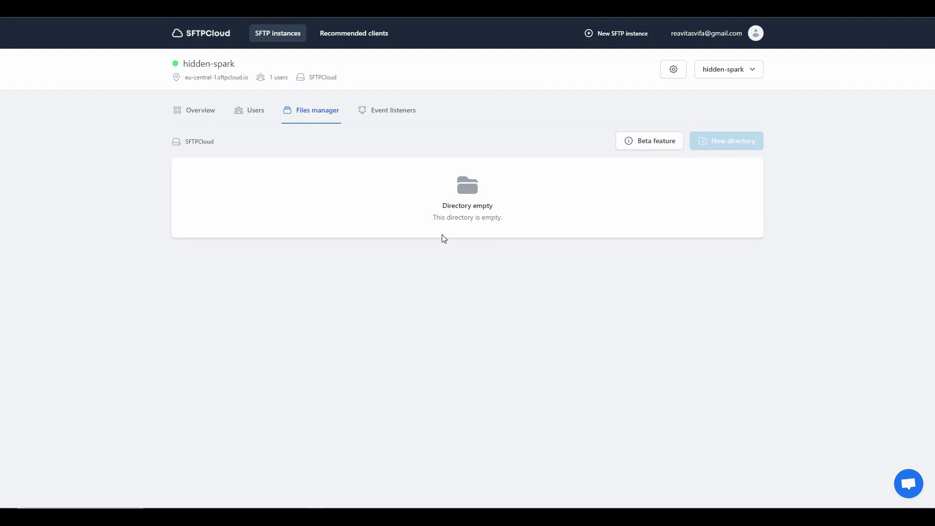
type("D1")
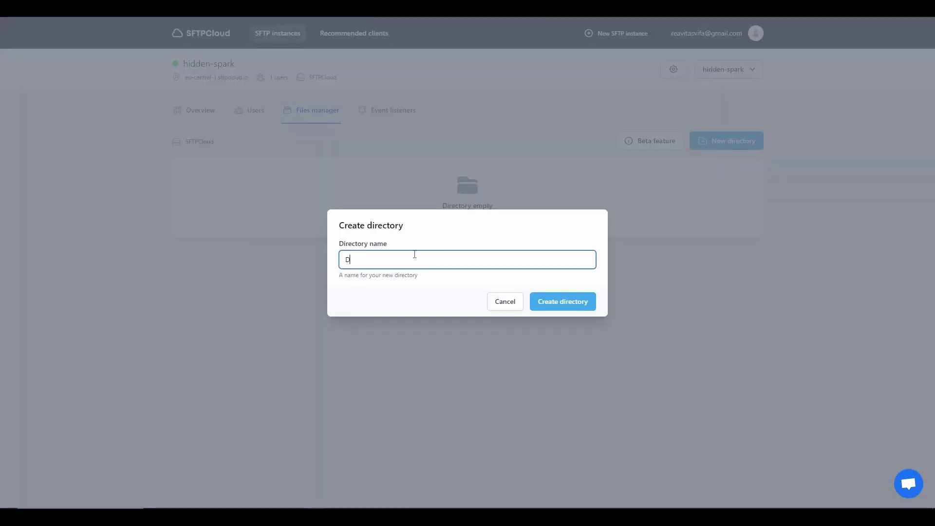
left_click(544, 306)
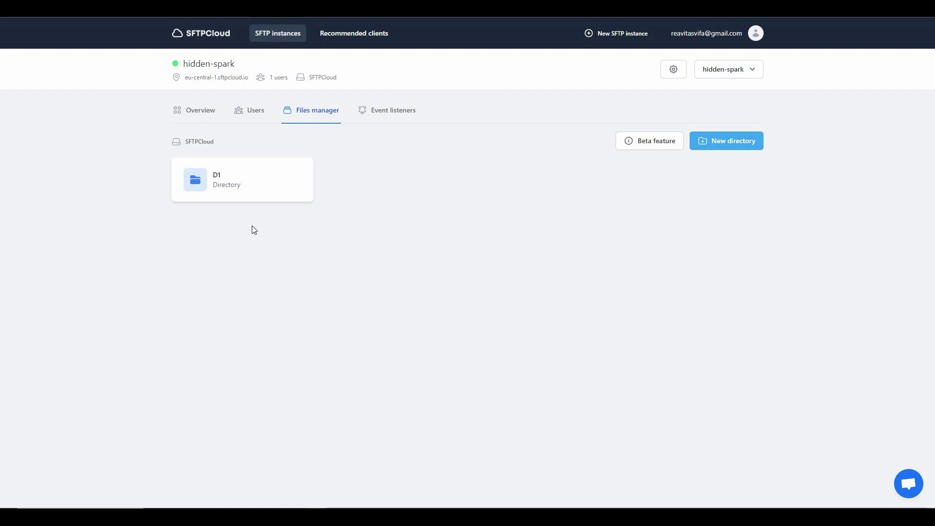
left_click(395, 116)
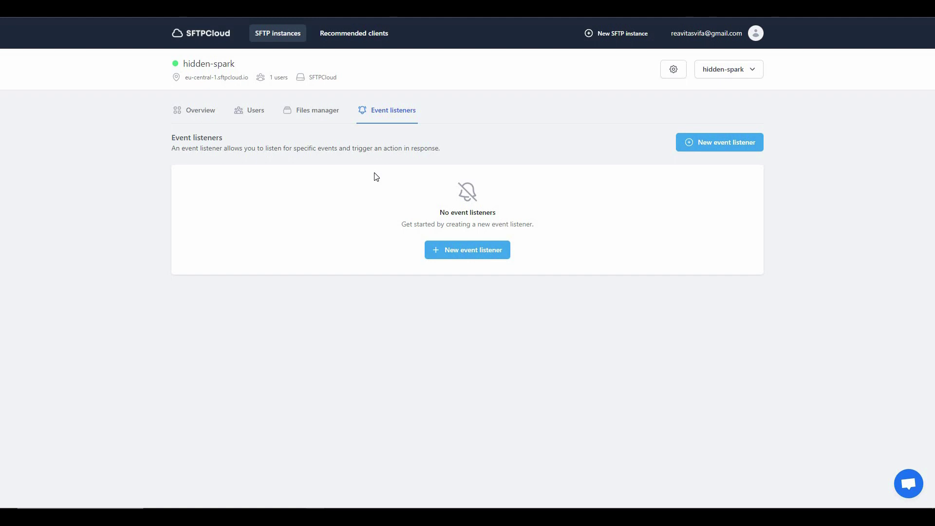
Start a new event listener named Test and expand its Events to listen list.
left_click(499, 254)
left_click(384, 211)
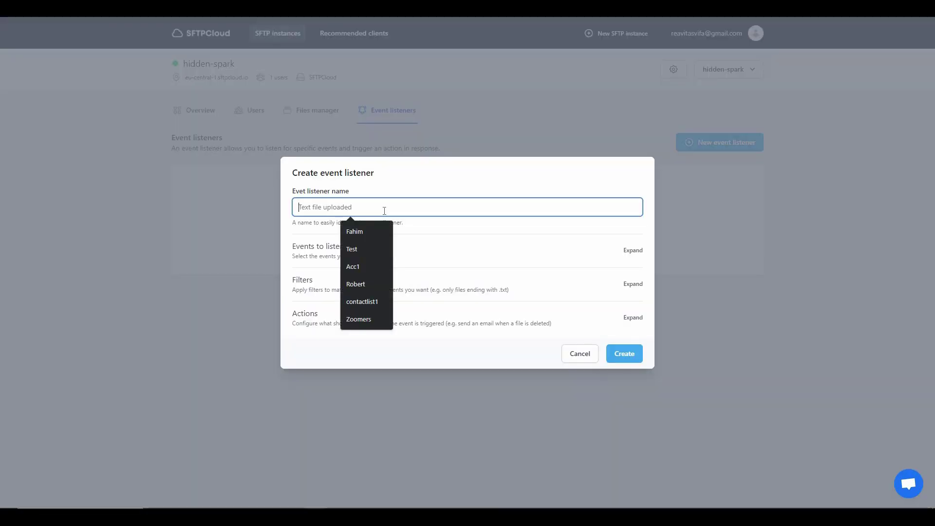
left_click(352, 249)
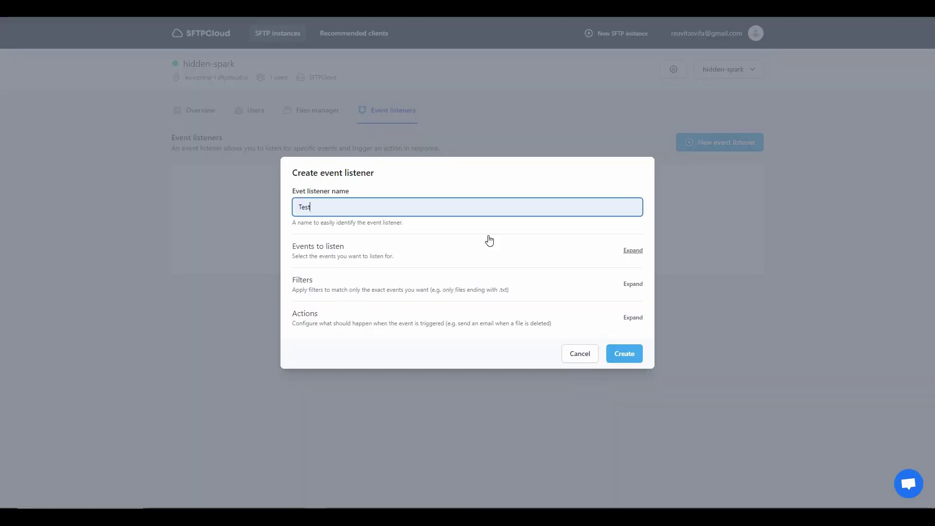
left_click(509, 247)
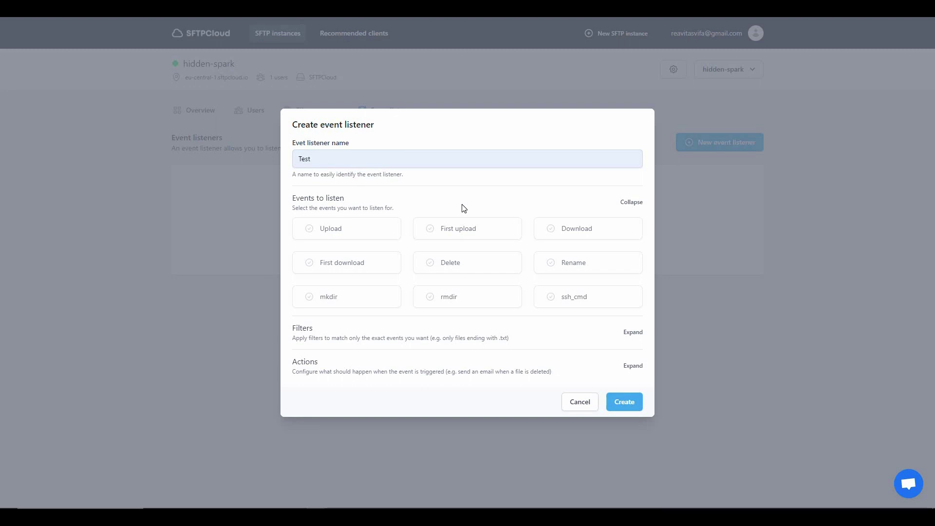
Select the Upload event, add a filter, and add an E-Mail action with the notification address.
left_click(344, 233)
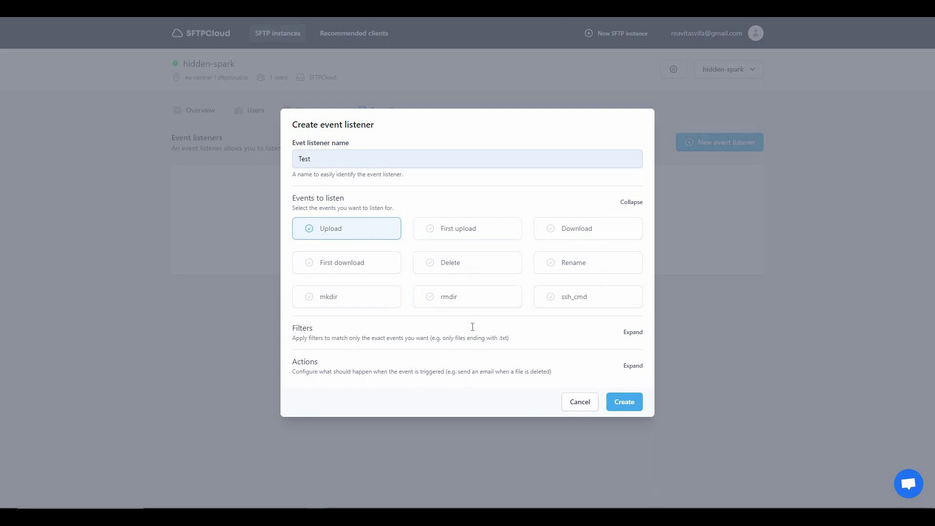
left_click(317, 347)
left_click(327, 348)
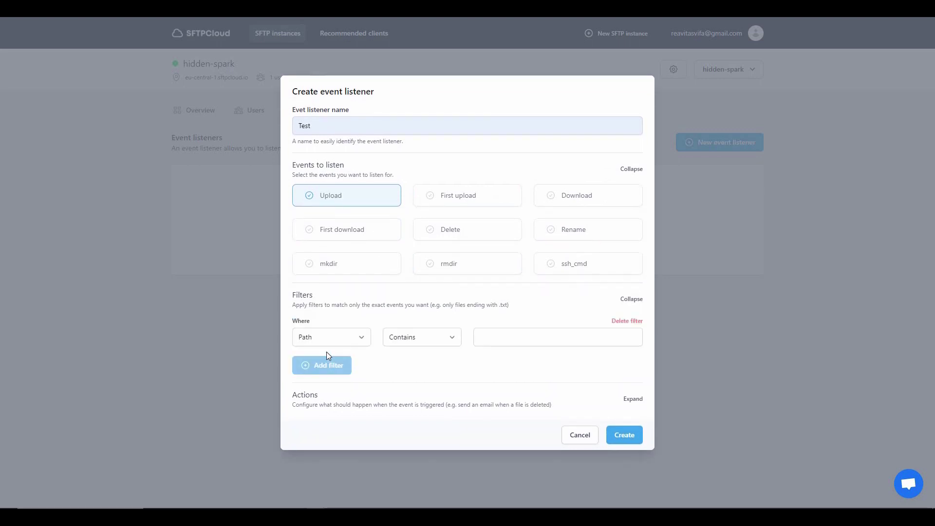
left_click(336, 411)
left_click(335, 412)
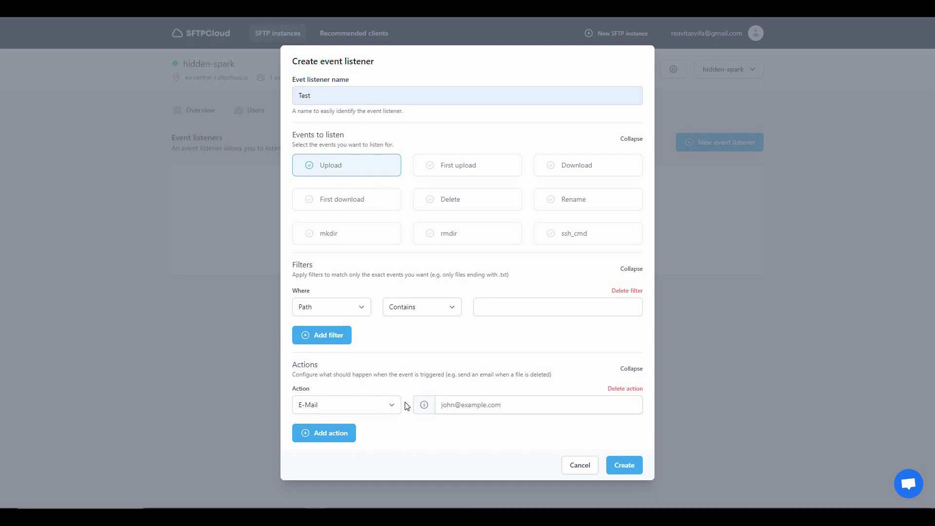
left_click(369, 406)
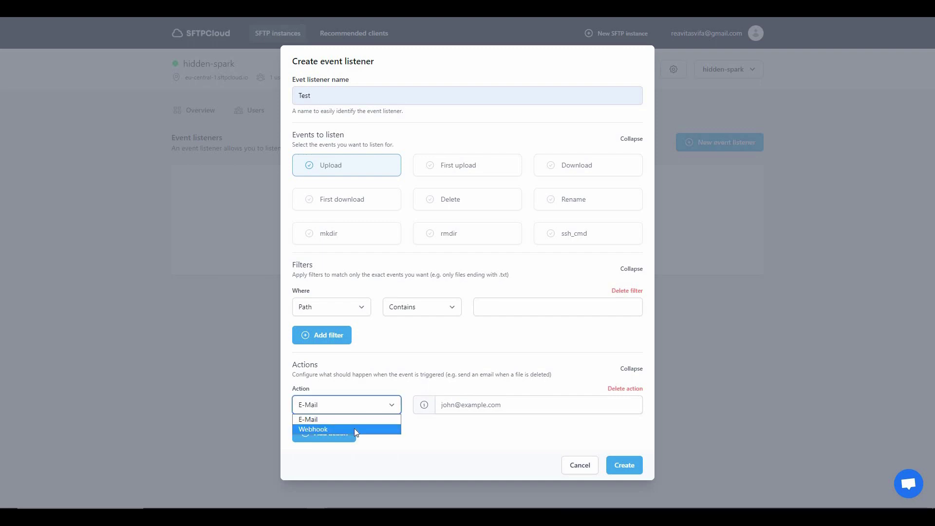
left_click(476, 408)
left_click(477, 408)
key("ctrl+v")
Remove the extra action and the empty filter, then create the Test listener.
left_click(314, 431)
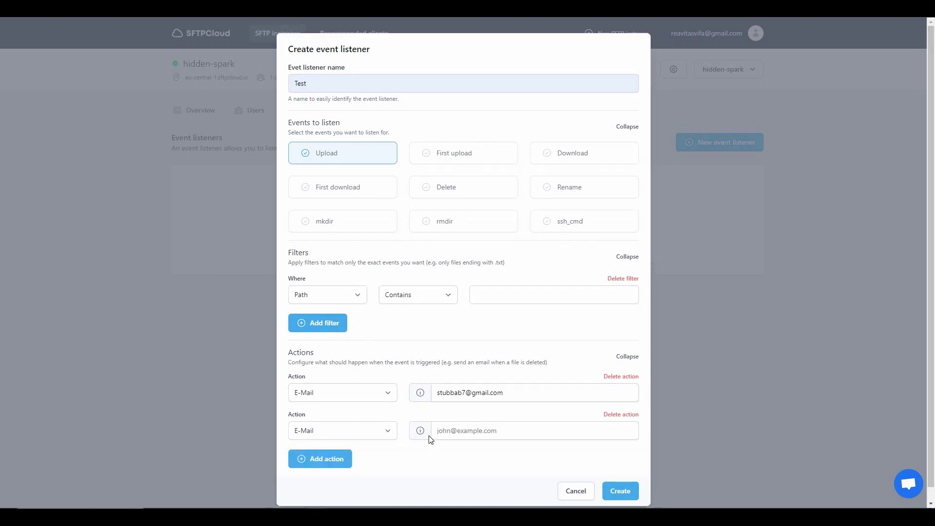
left_click(621, 414)
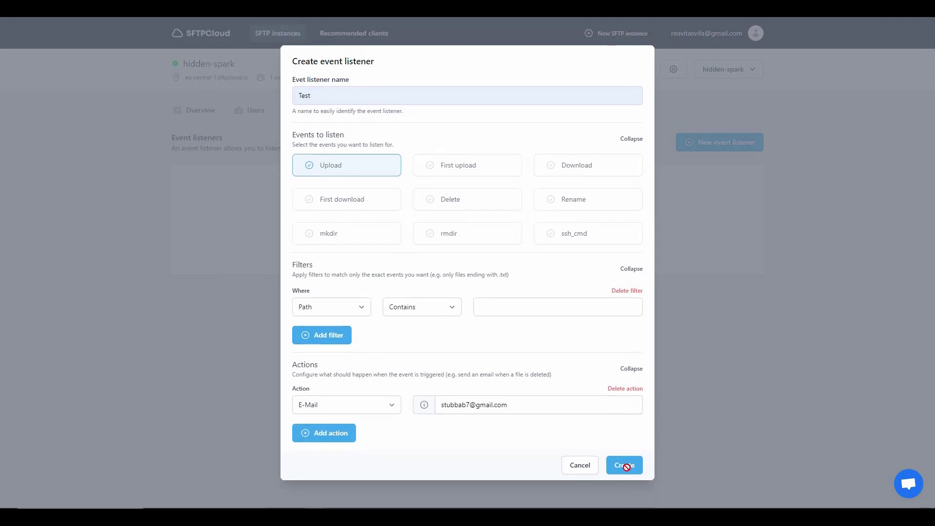
left_click(628, 469)
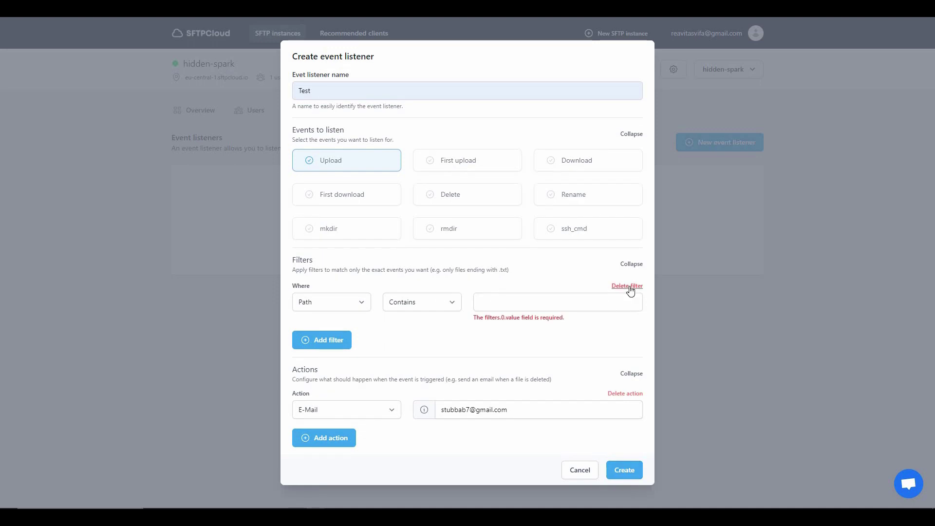
left_click(629, 288)
left_click(626, 449)
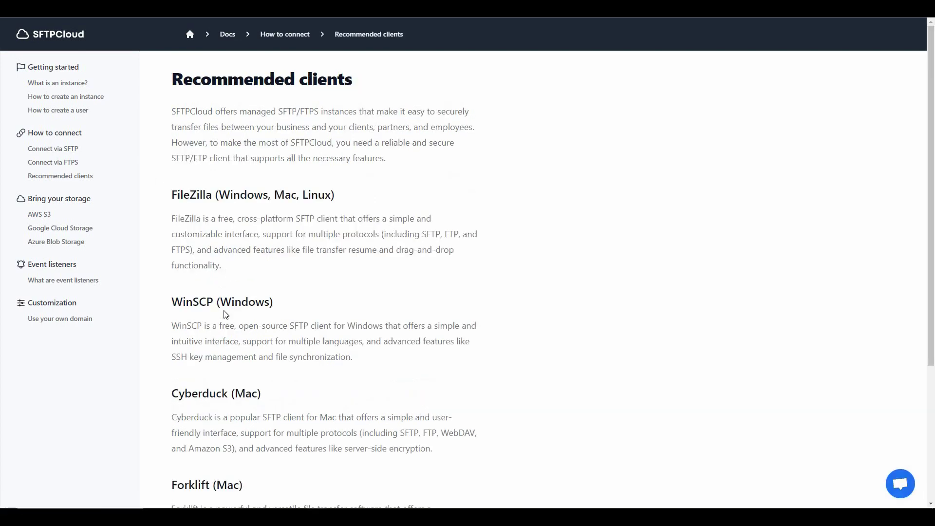
scroll(227, 317, "down", 4)
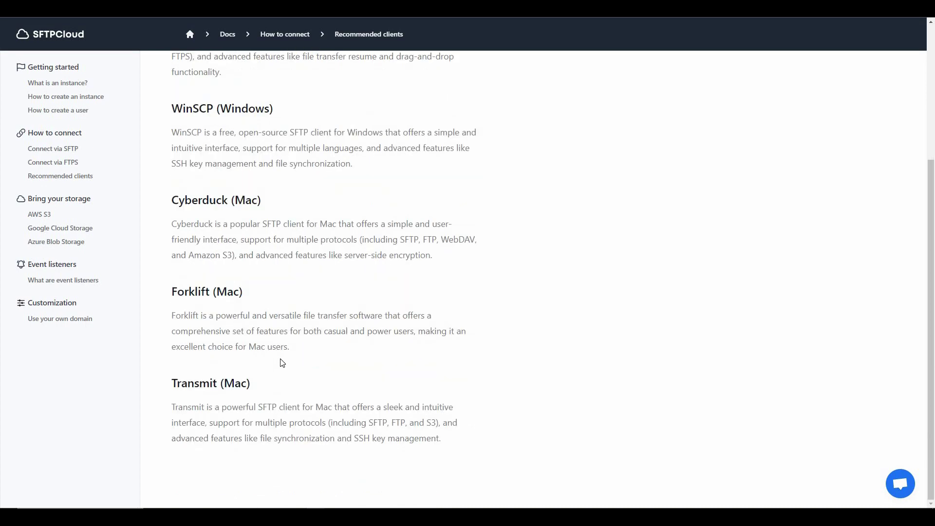
scroll(281, 362, "up", 4)
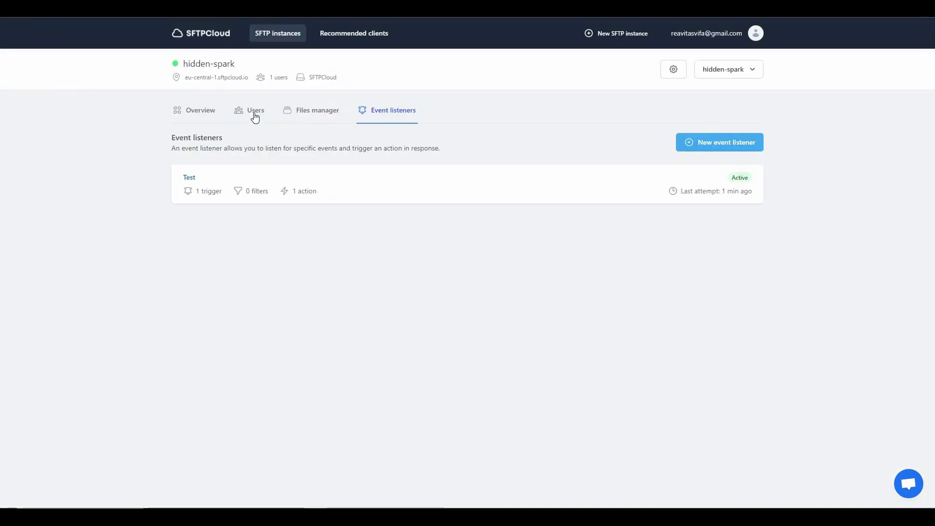
Open the hidden-spark user's Connection details showing host and SFTP 22 / FTPS 21 ports.
left_click(254, 116)
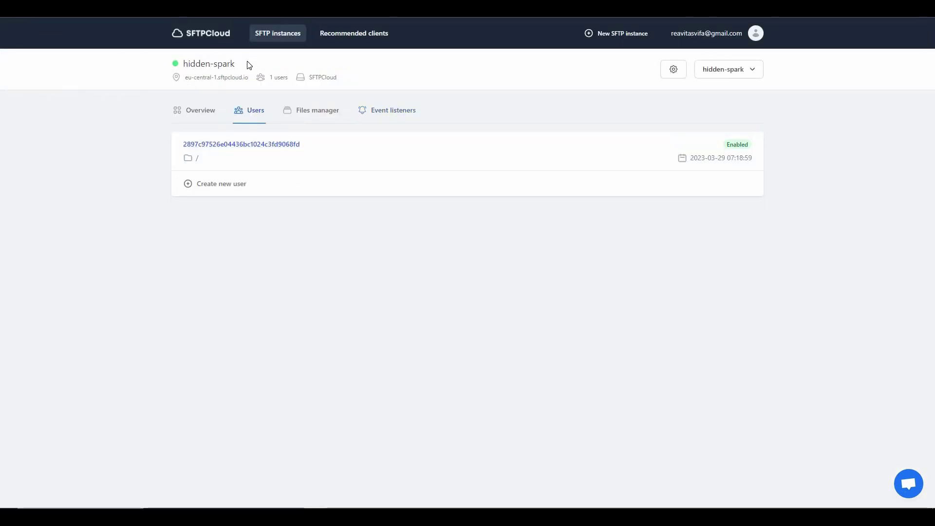
left_click(254, 145)
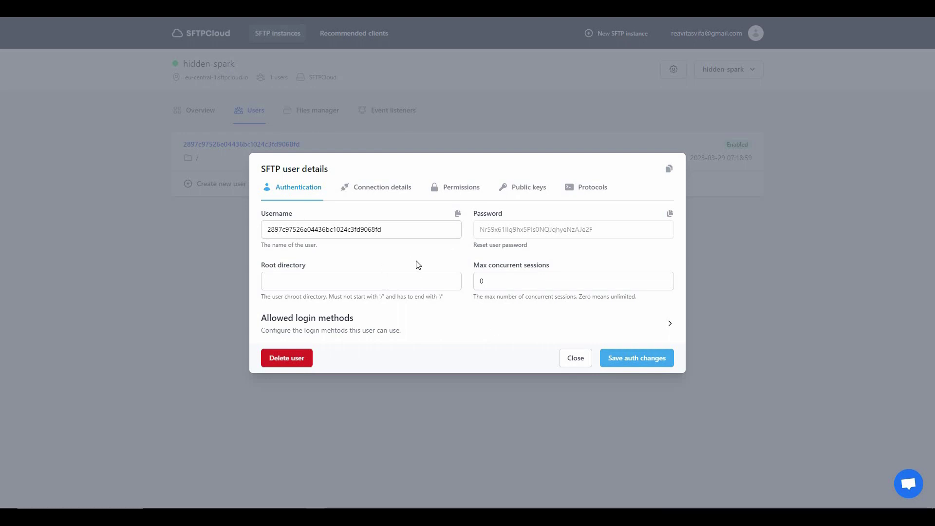
left_click(387, 192)
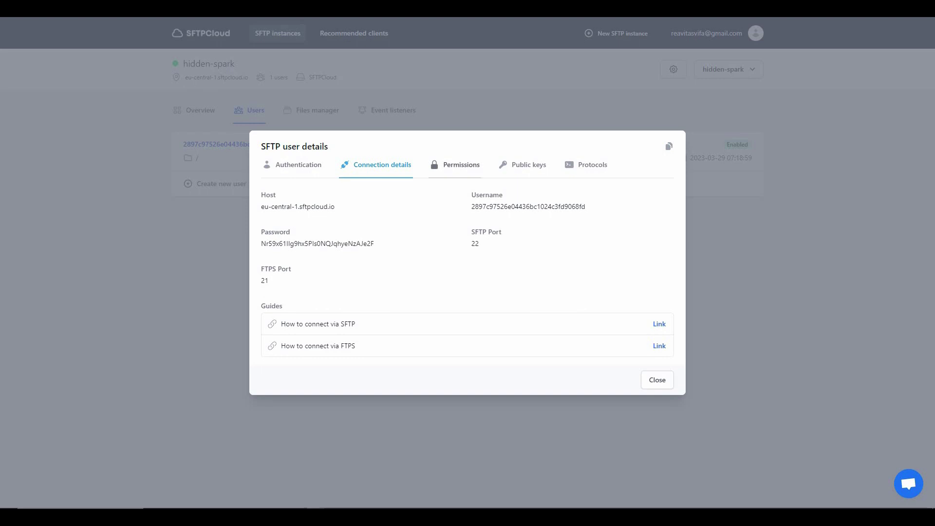
Review the user's Permissions, Public keys and Protocols tabs in SFTPCloud.
left_click(460, 168)
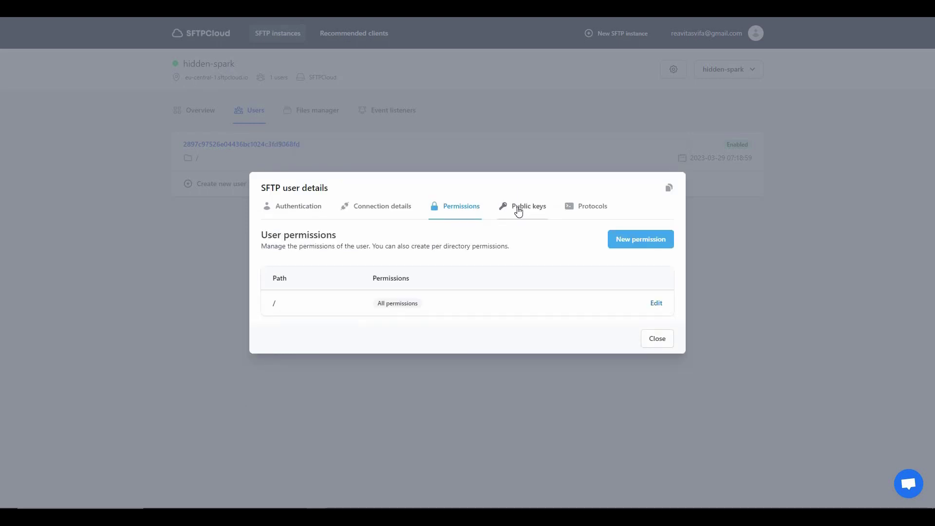
left_click(518, 209)
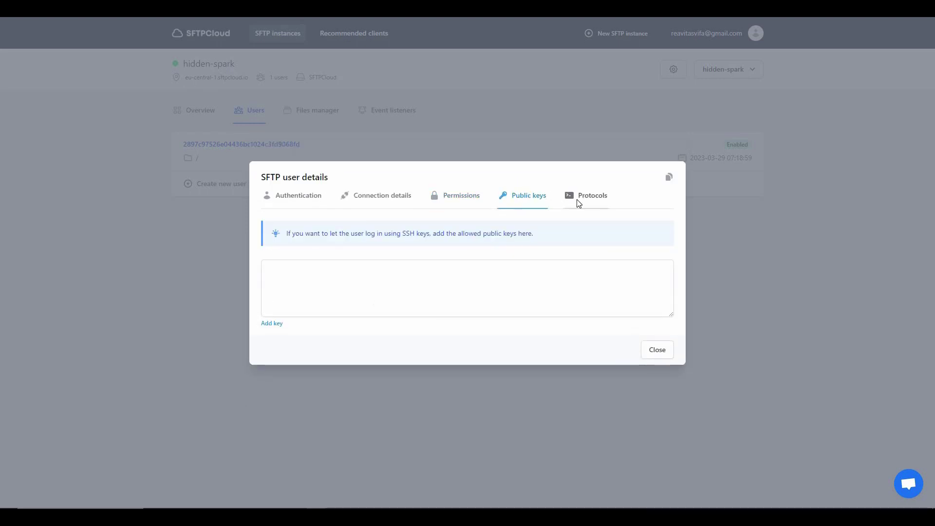
left_click(578, 202)
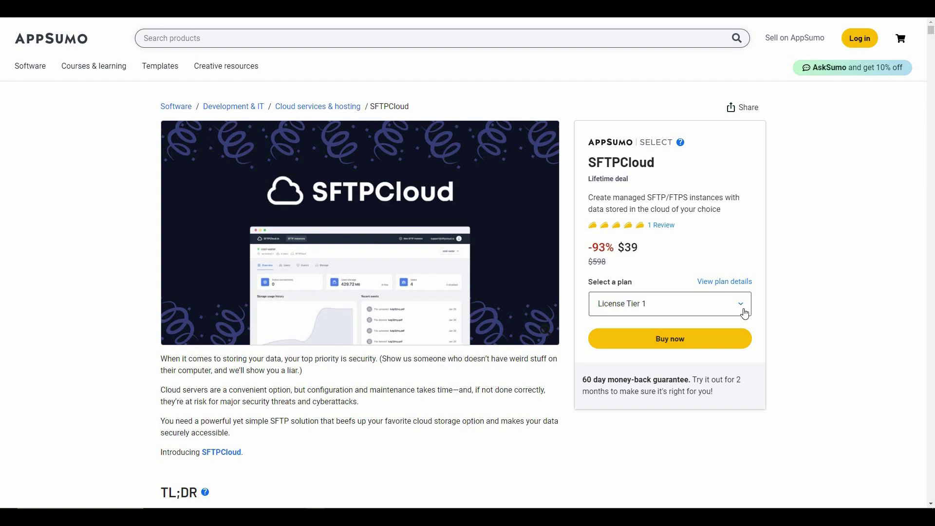
In Plans & features, set the third pricing card to License Tier 3.
scroll(264, 338, "down", 7)
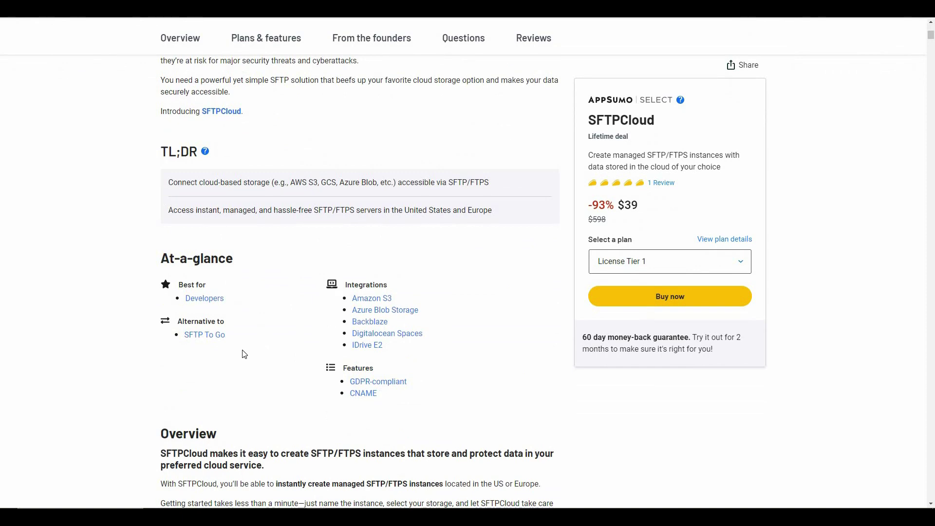
scroll(238, 360, "down", 20)
scroll(231, 371, "down", 7)
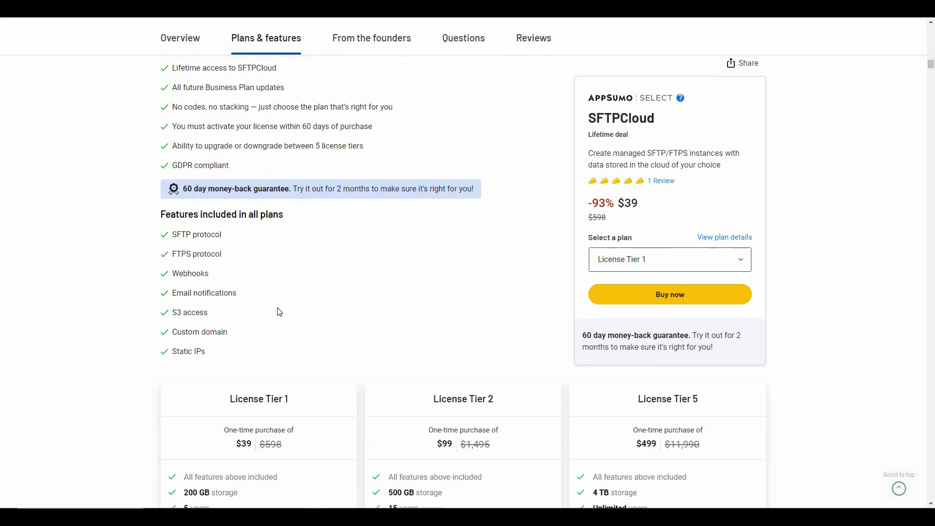
scroll(281, 312, "down", 3)
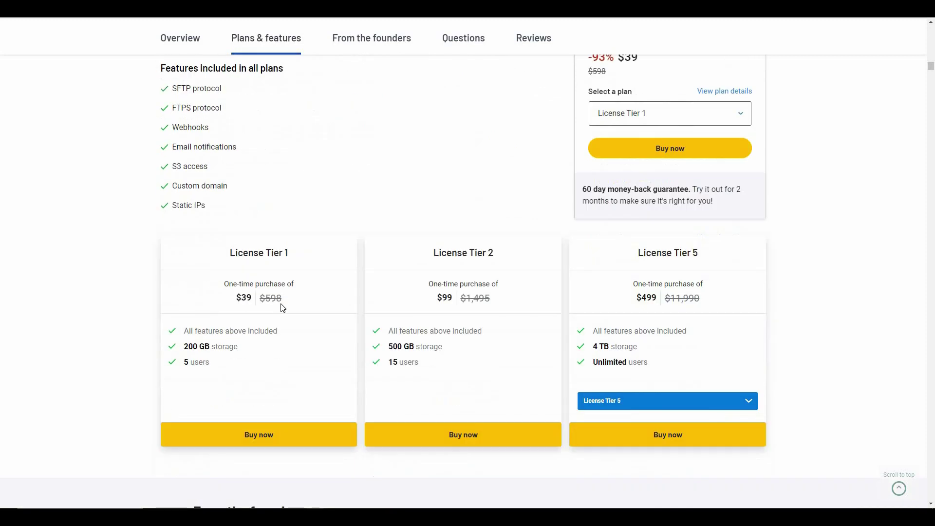
scroll(281, 312, "down", 1)
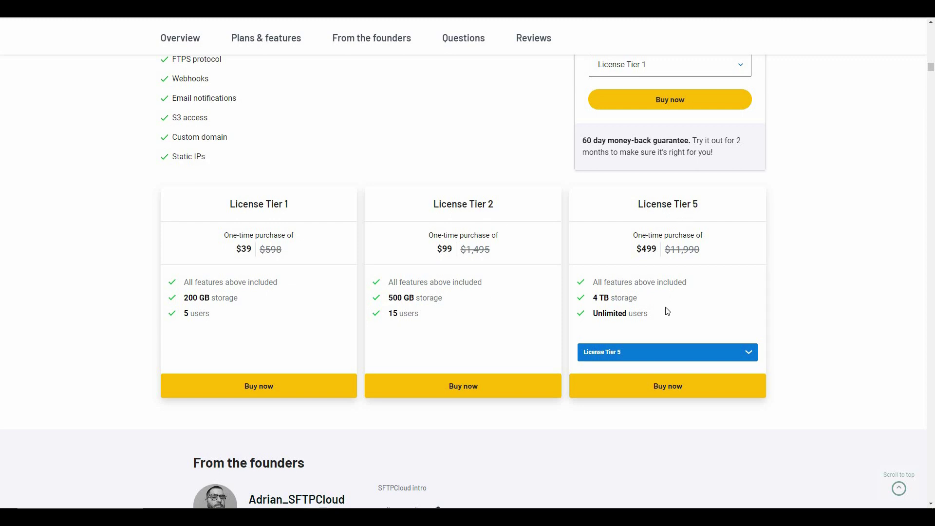
left_click(635, 351)
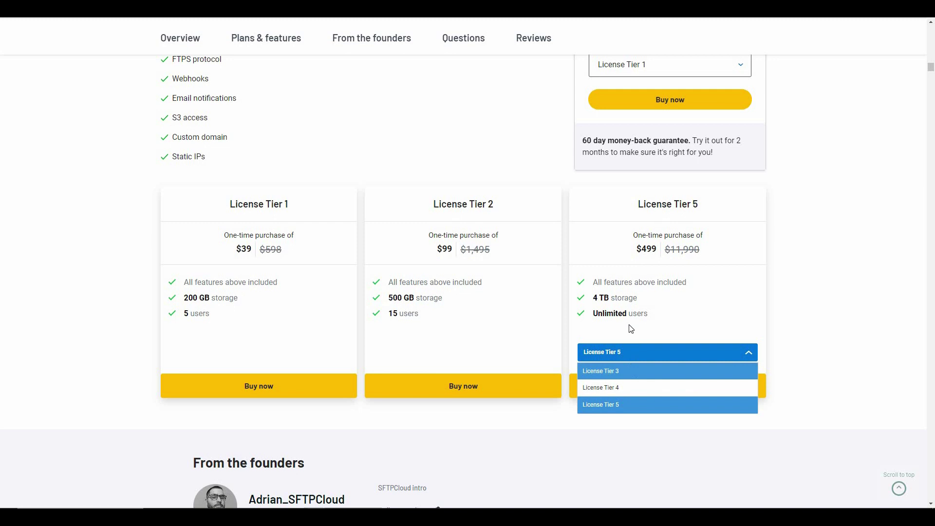
key("Up")
key("Up")
key("Return")
Switch the third card to License Tier 4, showing $299 for 2 TB.
key("space")
key("Down")
key("Return")
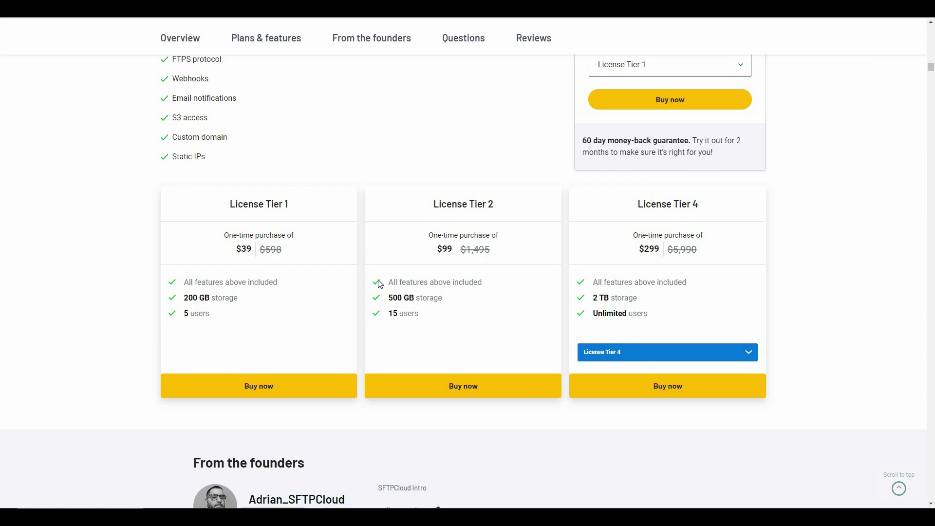
scroll(381, 284, "up", 4)
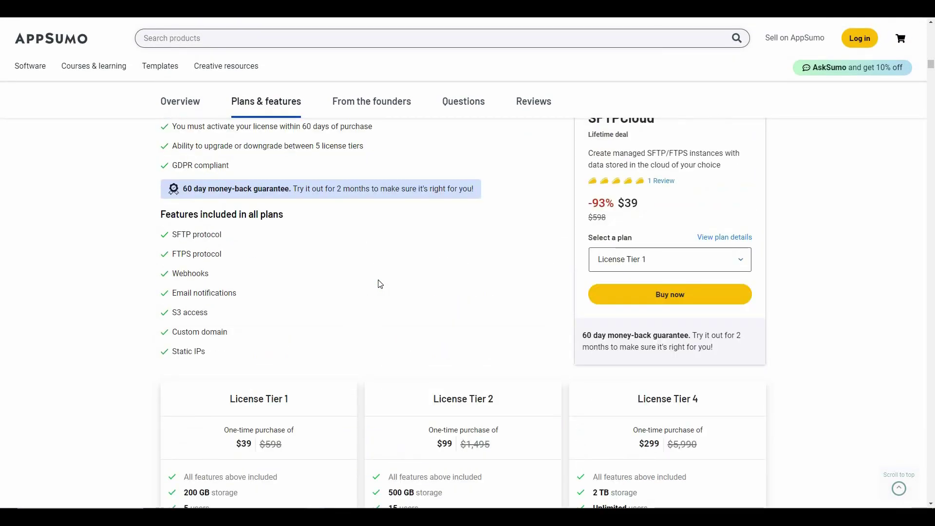
scroll(381, 283, "up", 1)
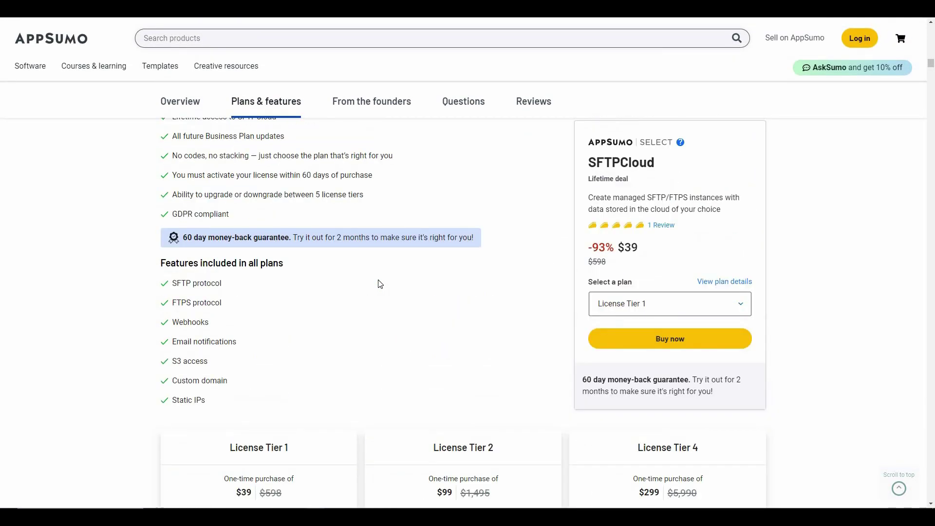